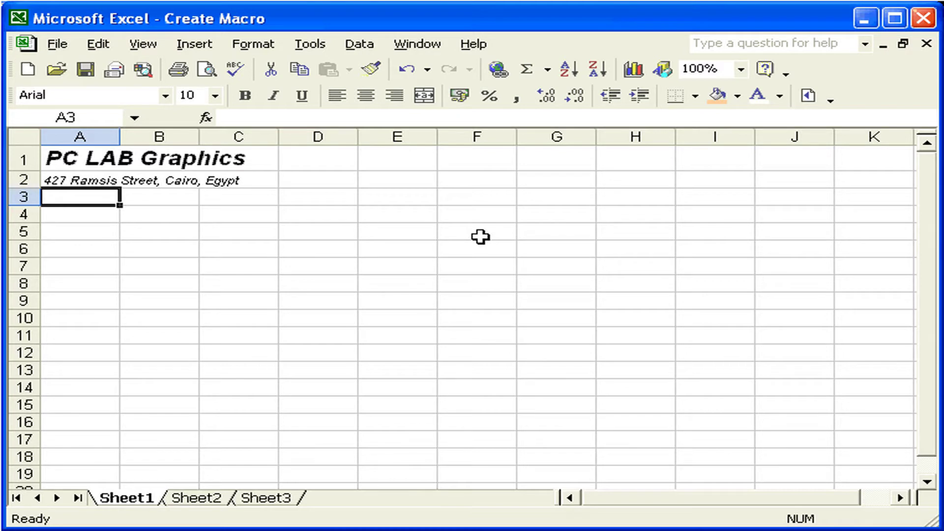
- Select cell E4 on Sheet1 as the starting cell for the macro output
click(402, 217)
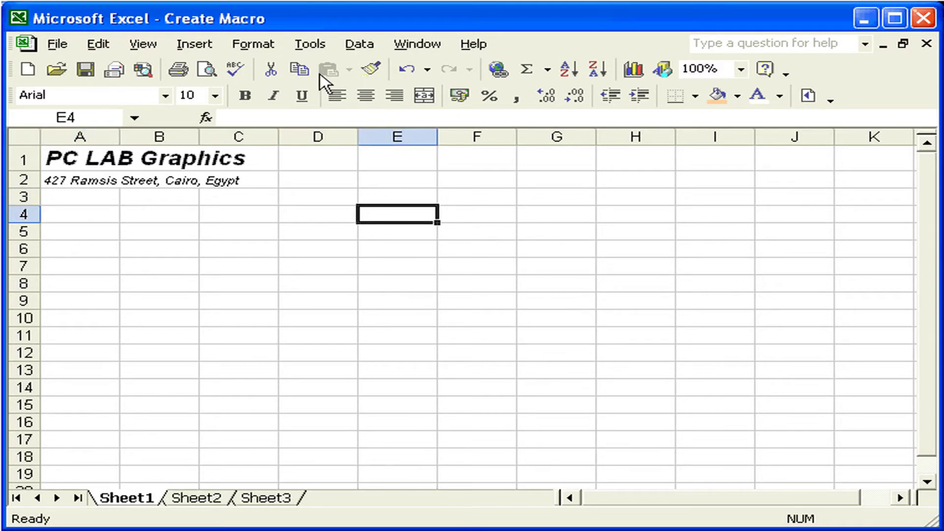
click(310, 43)
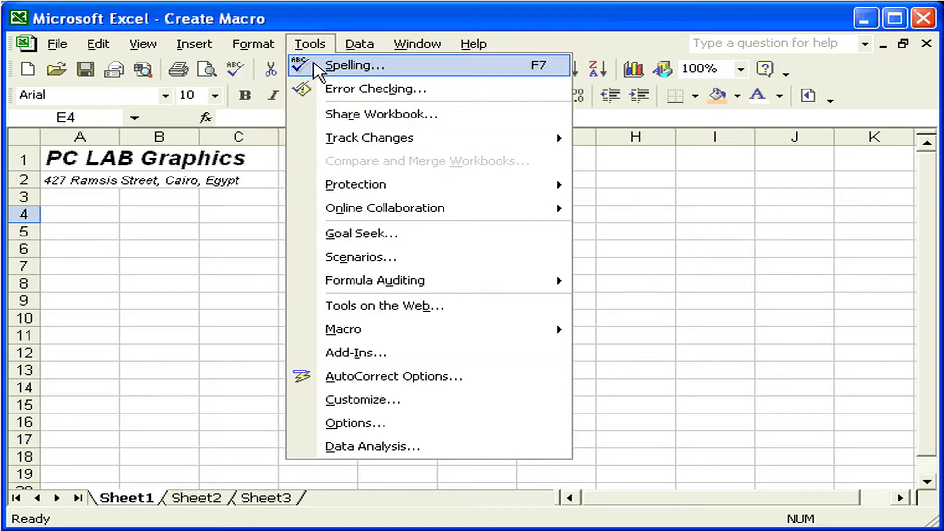
mouse_move(405, 330)
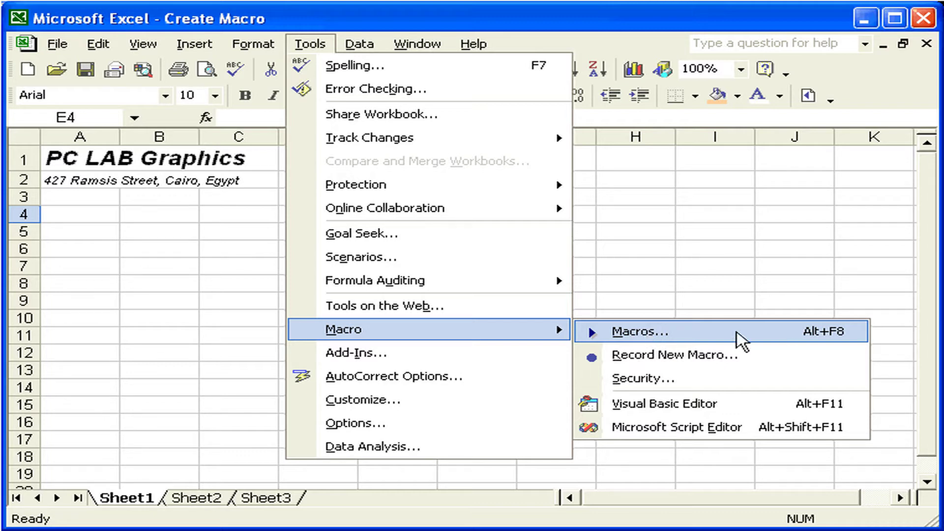
- Run the PERSONAL.XLS!name_address macro from the Macros list to fill E4:E5
click(708, 334)
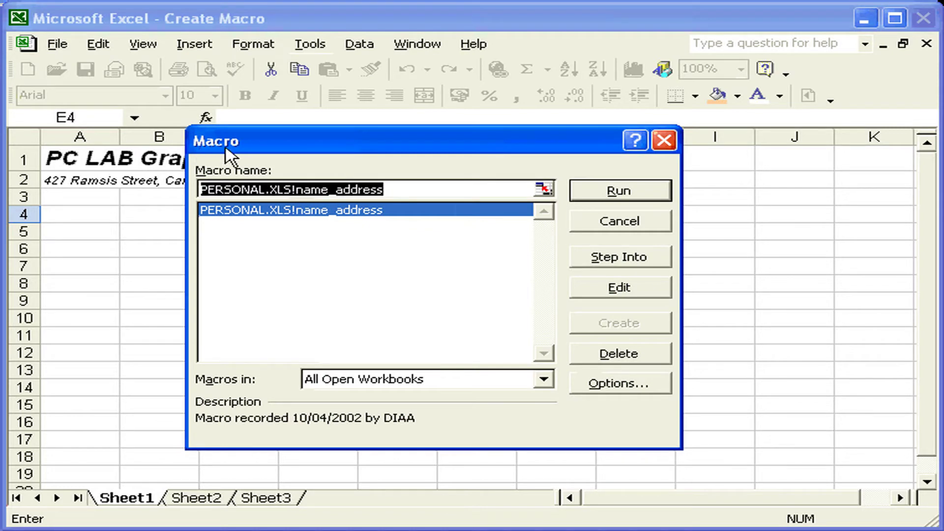
click(337, 212)
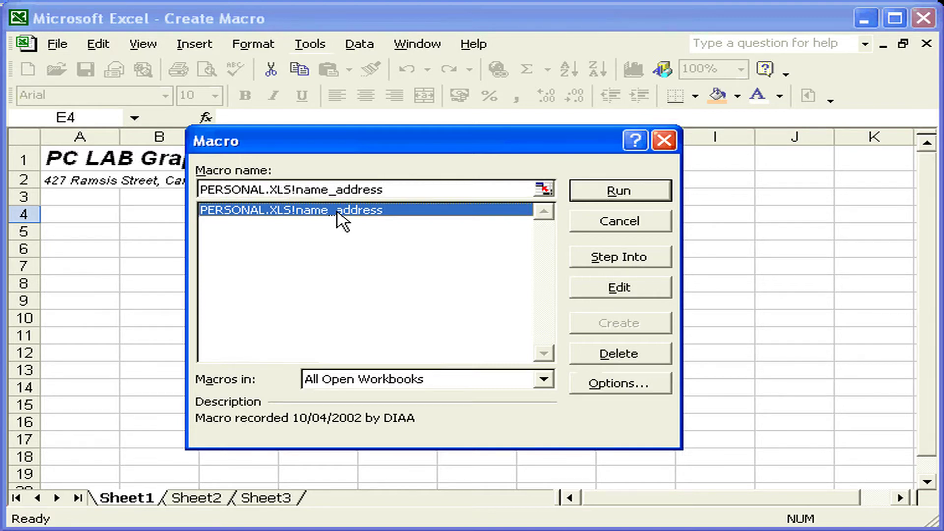
double_click(337, 212)
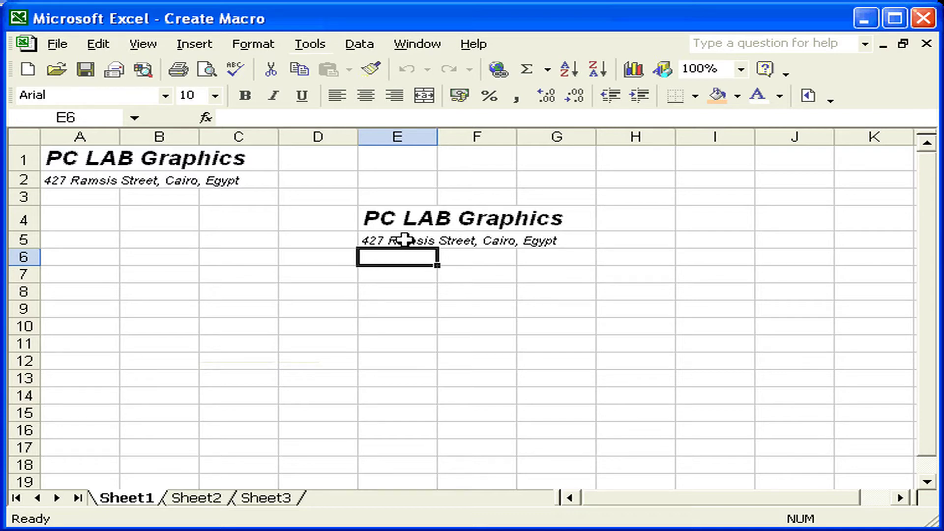
- Select cell B8 as the next insertion cell
click(185, 290)
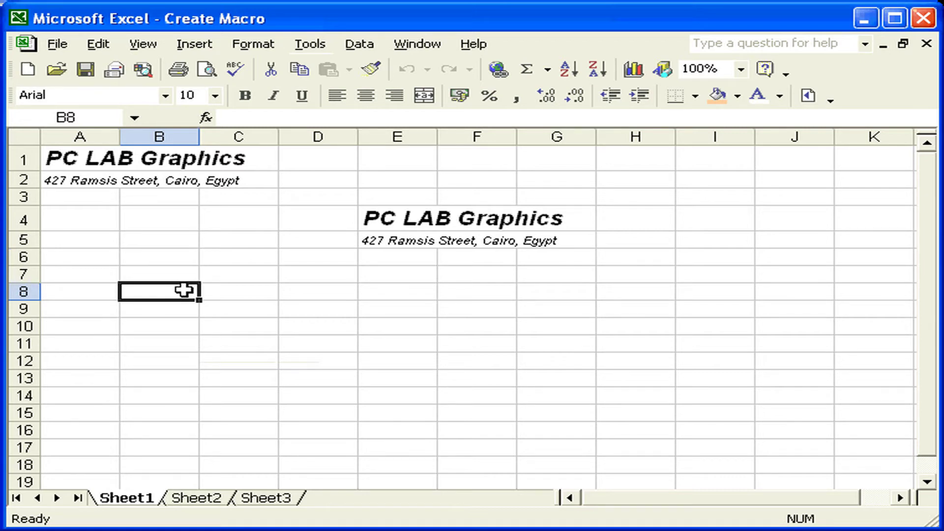
- Run the macro with Ctrl+Shift+P to fill B8:B9, then drag a Custom Button onto the toolbar
key(ctrl+shift+p)
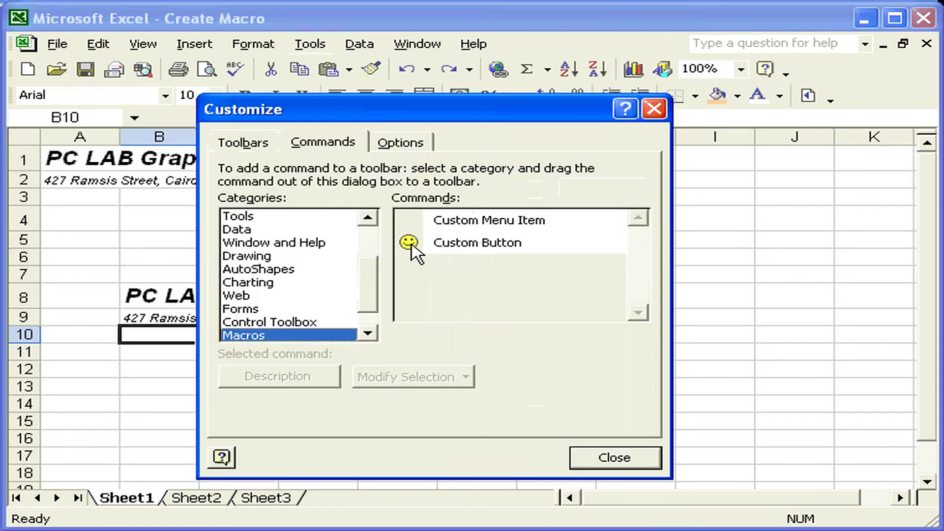
mouse_move(412, 243)
mouse_down()
mouse_move(585, 251)
mouse_move(730, 192)
mouse_move(779, 82)
mouse_up()
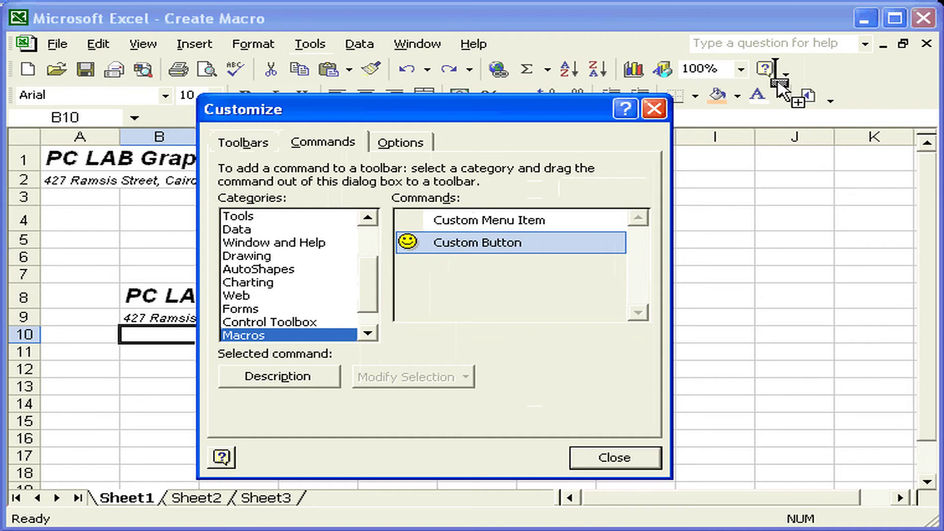
drag(779, 83, 780, 83)
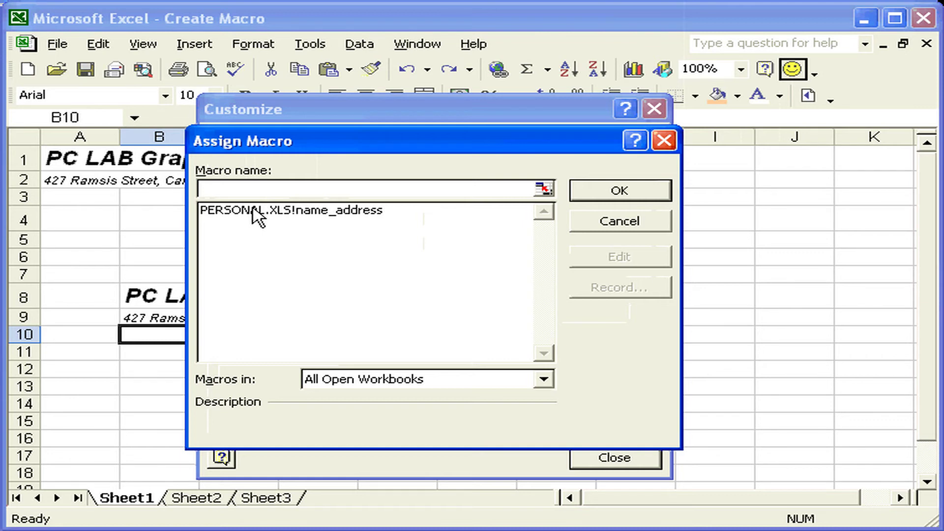
- Assign PERSONAL.XLS!name_address to the custom toolbar button and change its image to the heart
click(255, 215)
click(606, 197)
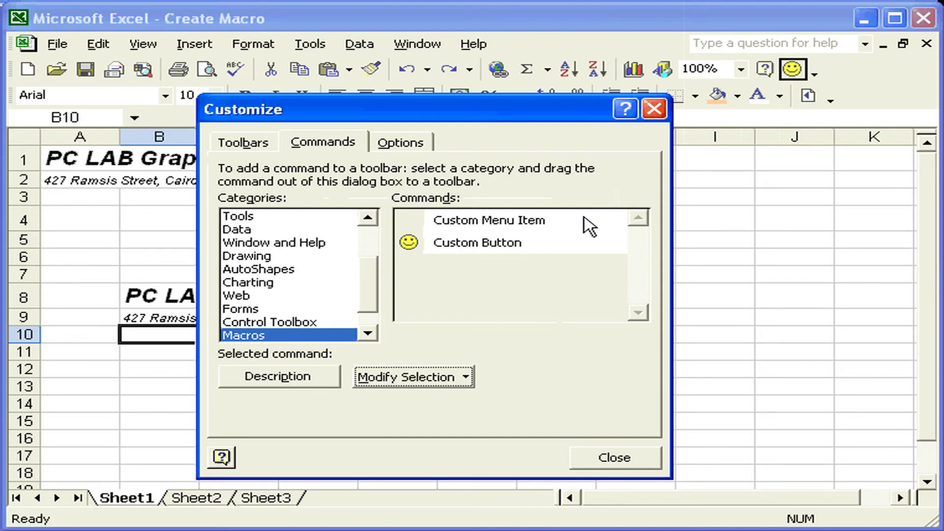
key(alt+m)
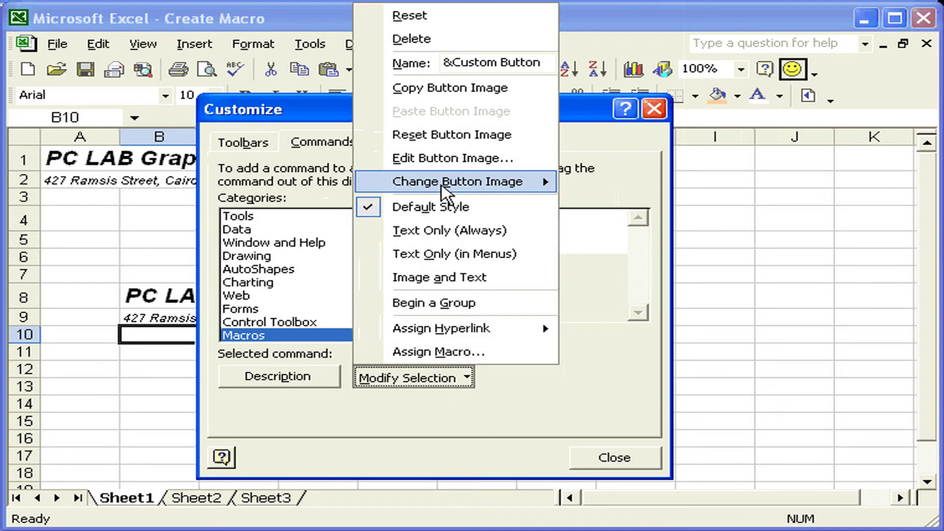
mouse_move(457, 182)
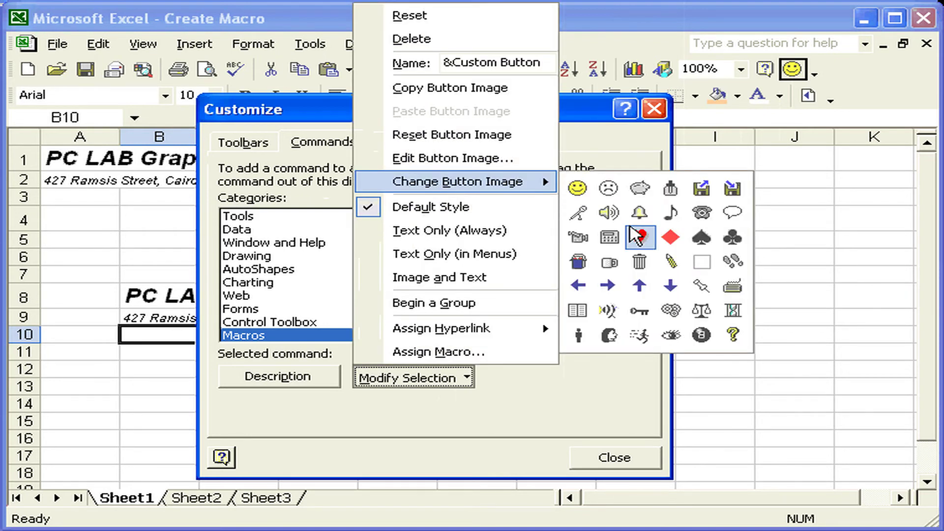
click(639, 237)
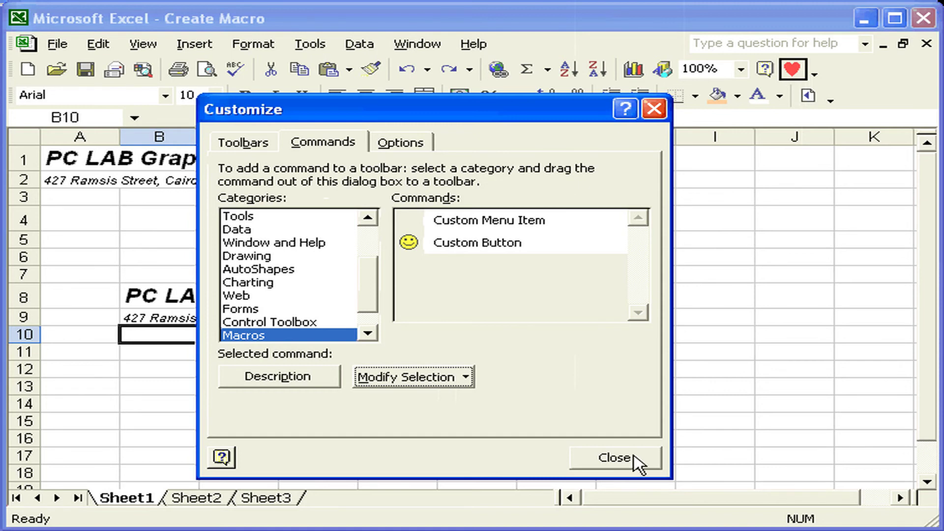
click(615, 458)
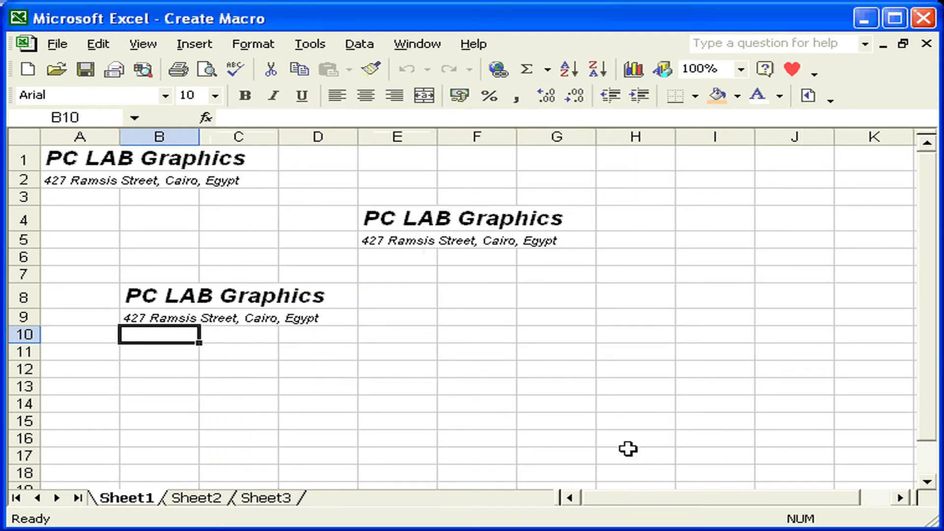
- Fill F10:F11 using the heart toolbar button, then switch to the empty Book2 workbook
click(493, 336)
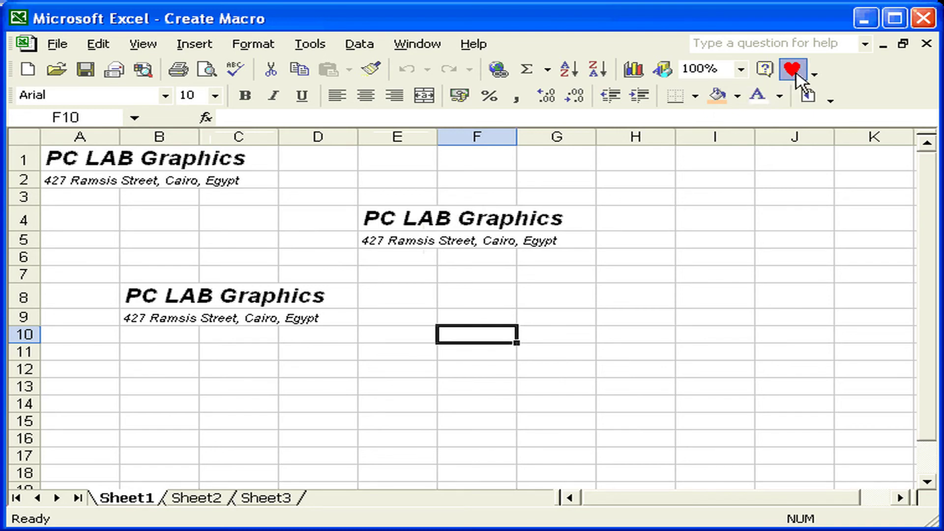
click(794, 70)
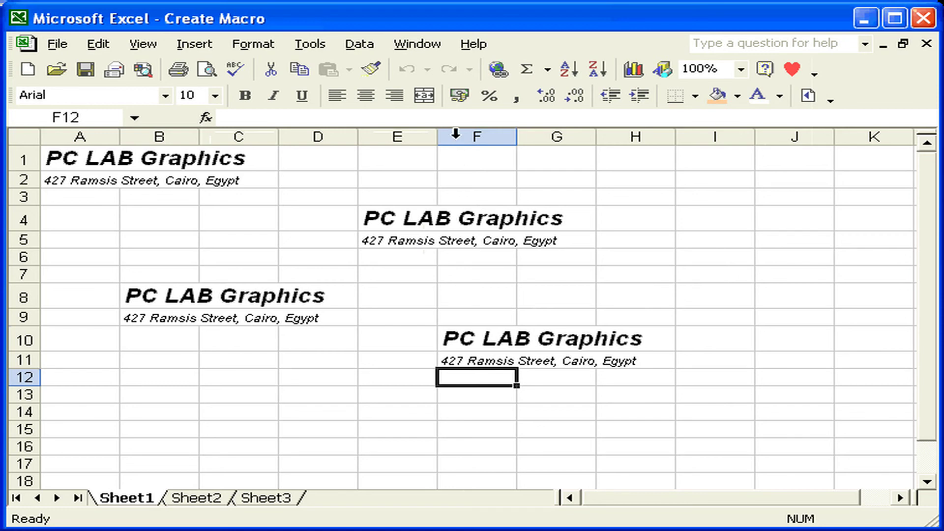
click(419, 49)
click(455, 209)
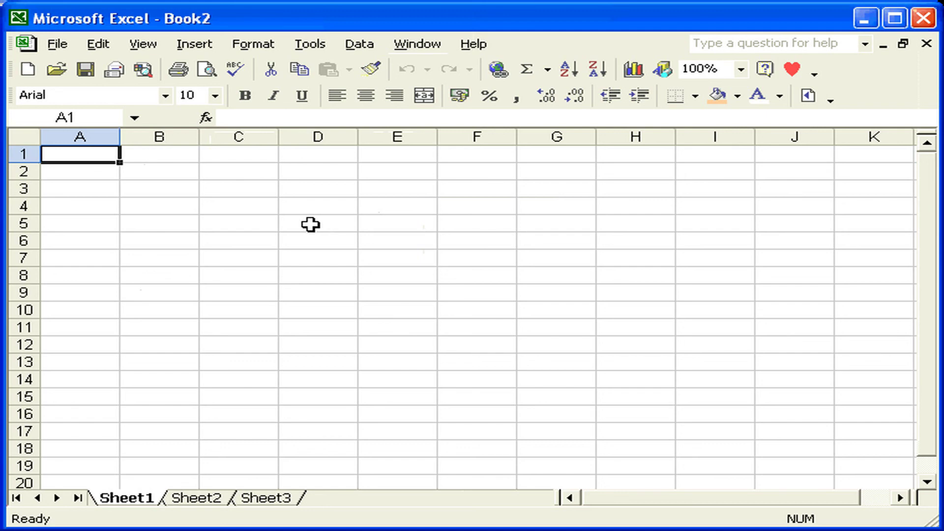
- Select cell D5 in Book2 as the insertion cell
click(310, 225)
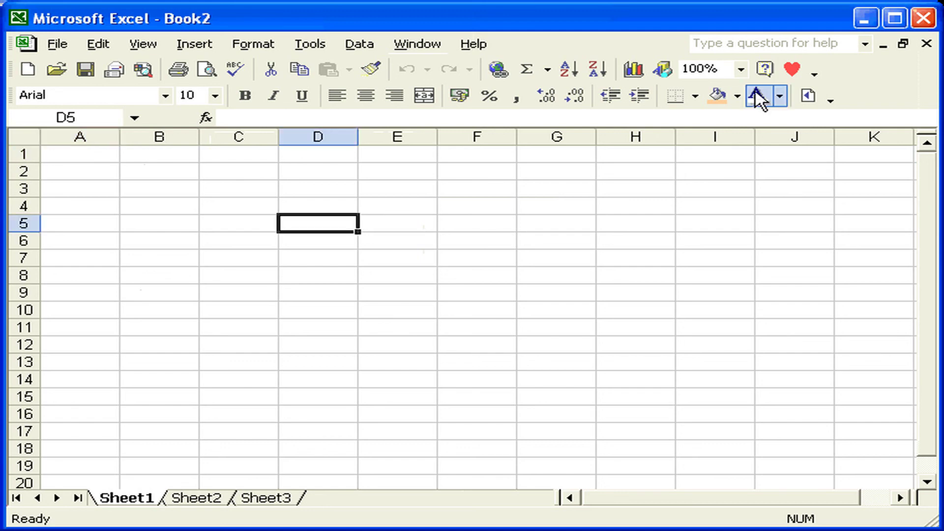